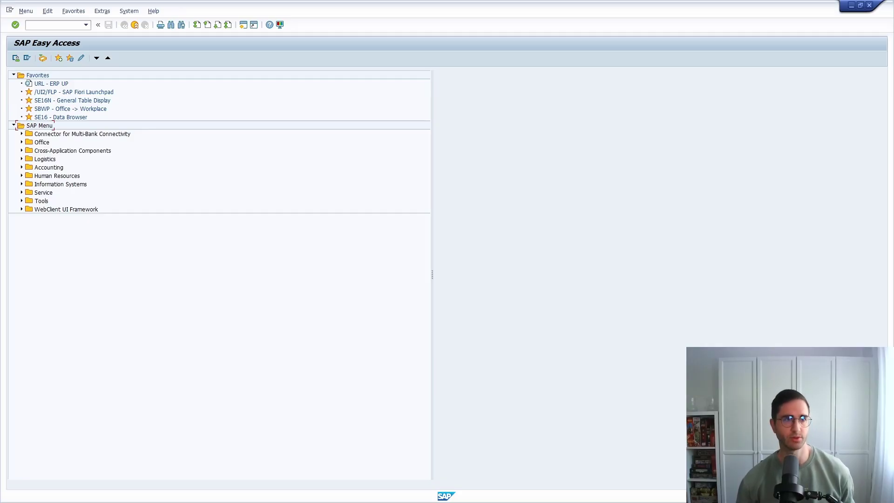
# Run SE16N on table EKKO and list its entries with 500 hits.
pyautogui.write('nse16n')
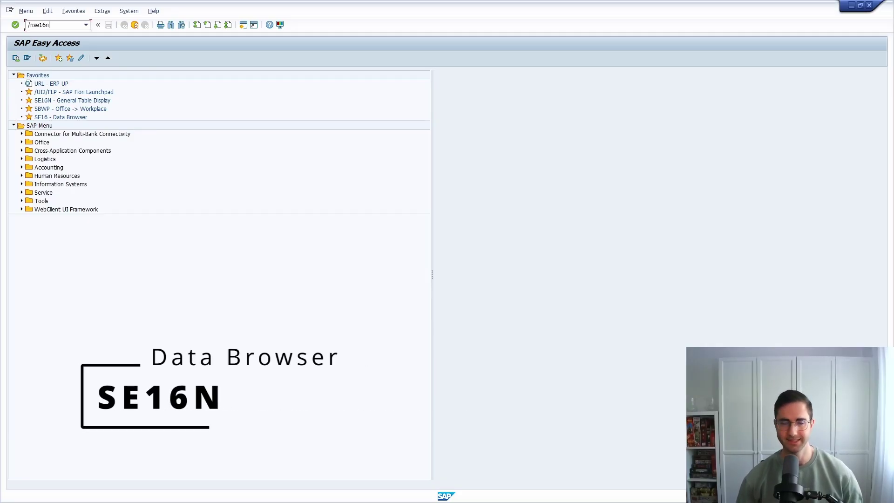
pyautogui.press('Return')
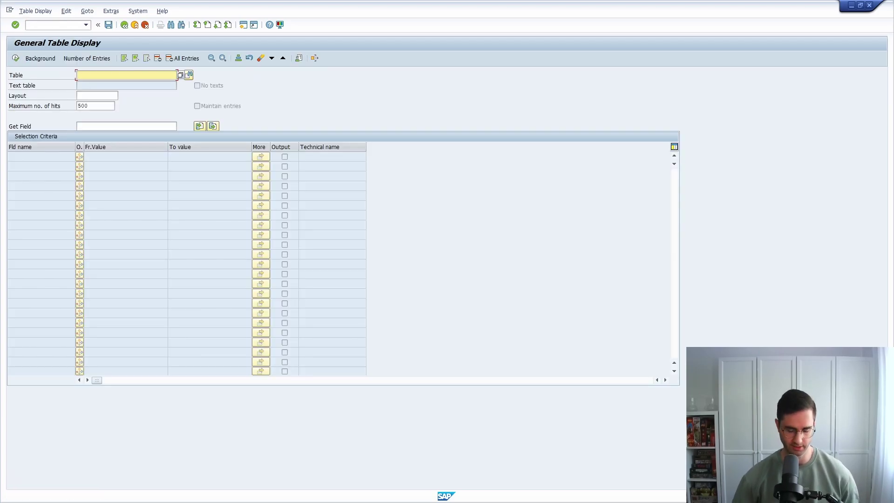
pyautogui.write('EKKO')
pyautogui.press('Return')
pyautogui.press('F8')
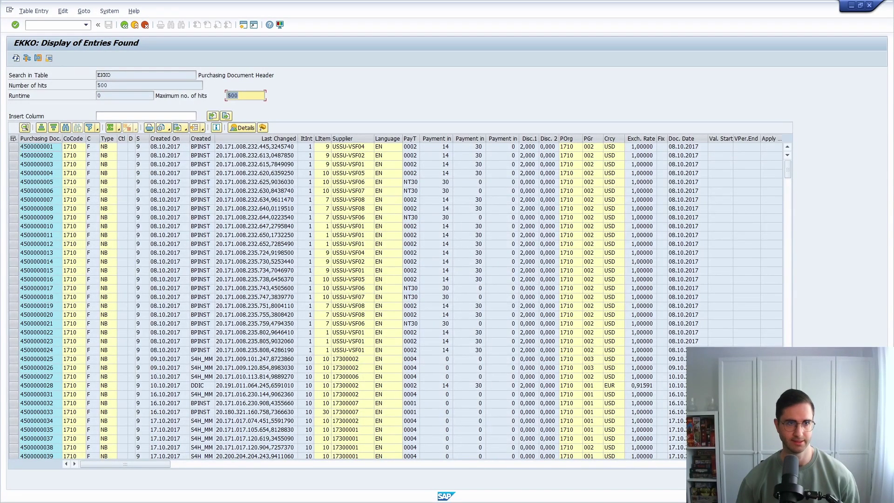
# Go back from the EKKO entry list to the General Table Display selection screen.
pyautogui.doubleClick(103, 75)
pyautogui.click(112, 75)
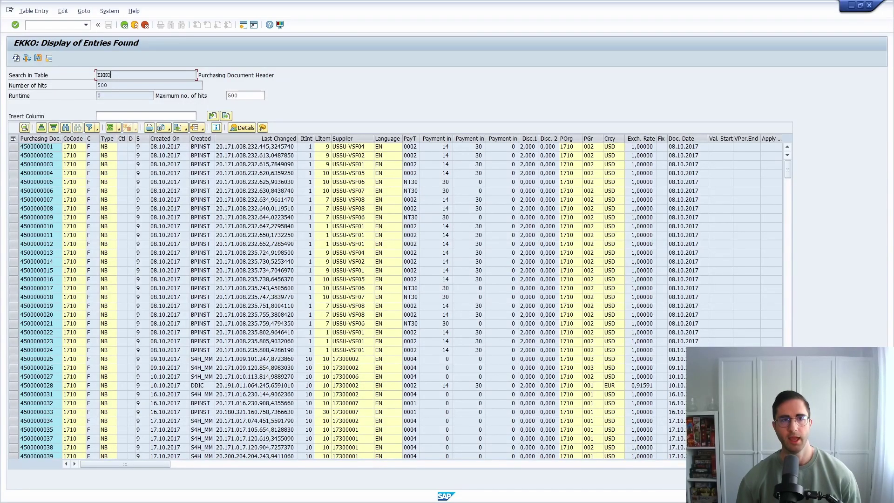
pyautogui.press('F3')
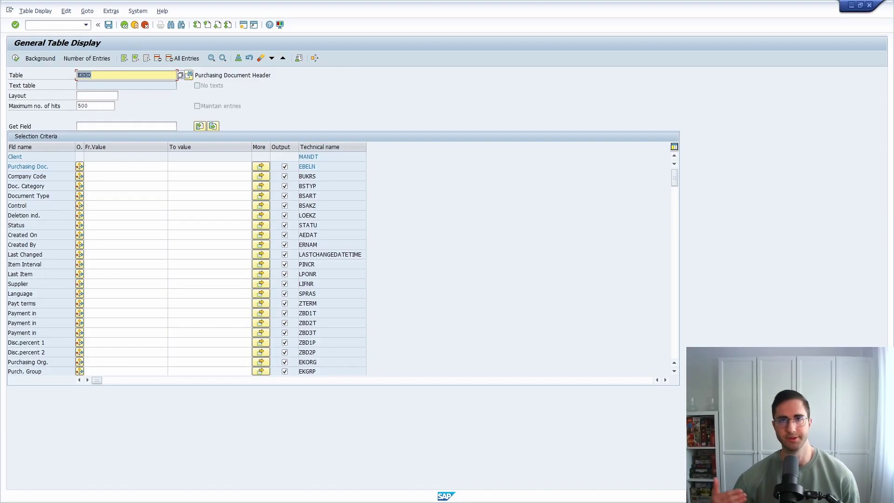
pyautogui.click(53, 25)
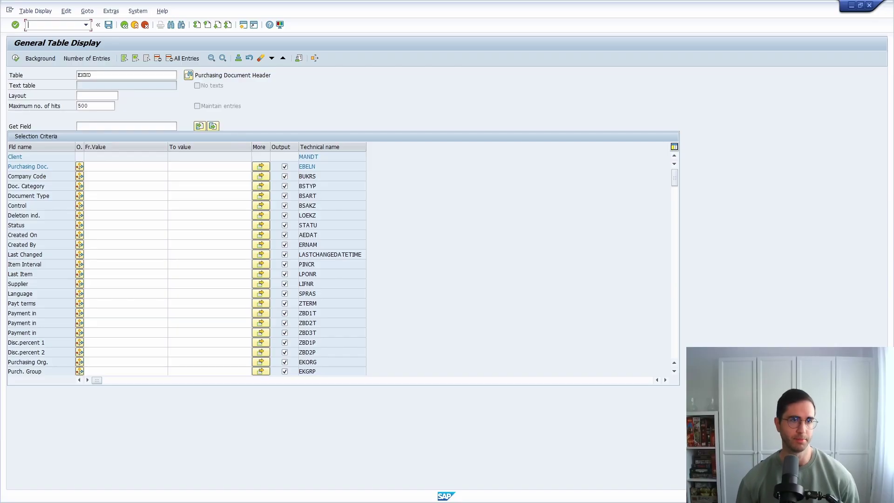
pyautogui.write('/nse38')
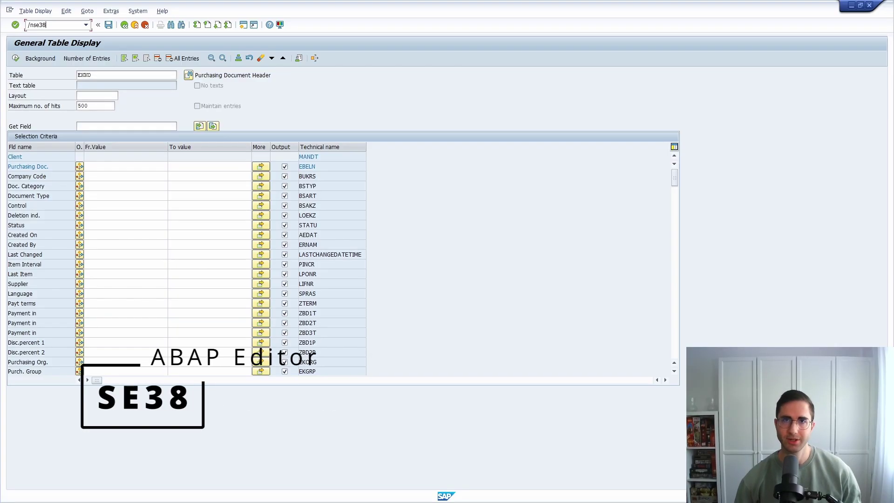
pyautogui.press('Return')
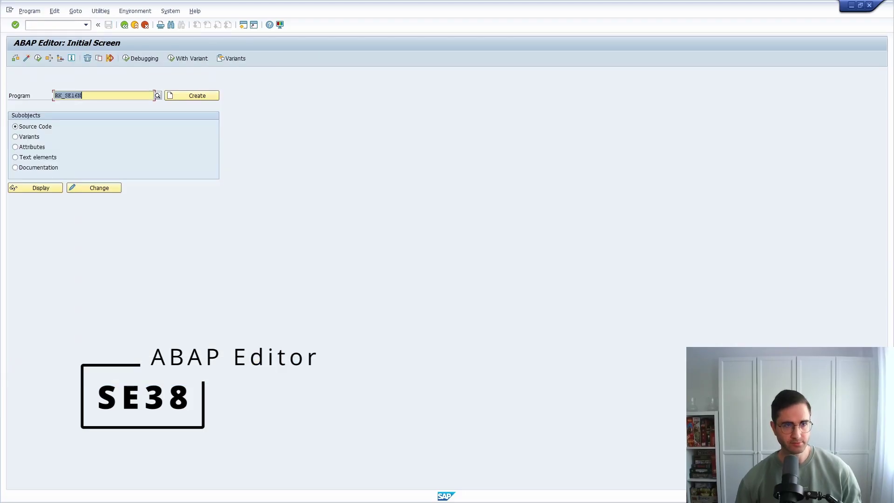
pyautogui.hotkey('ctrl', '/')
pyautogui.write('/nsa38')
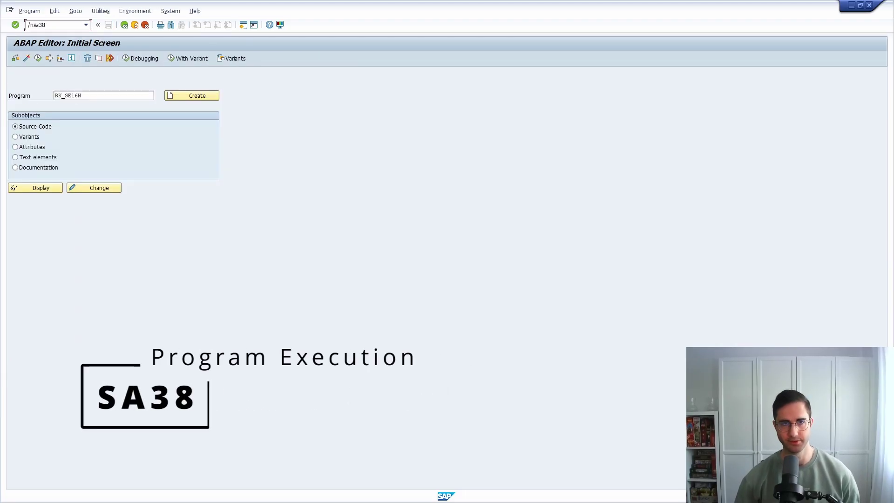
pyautogui.press('Return')
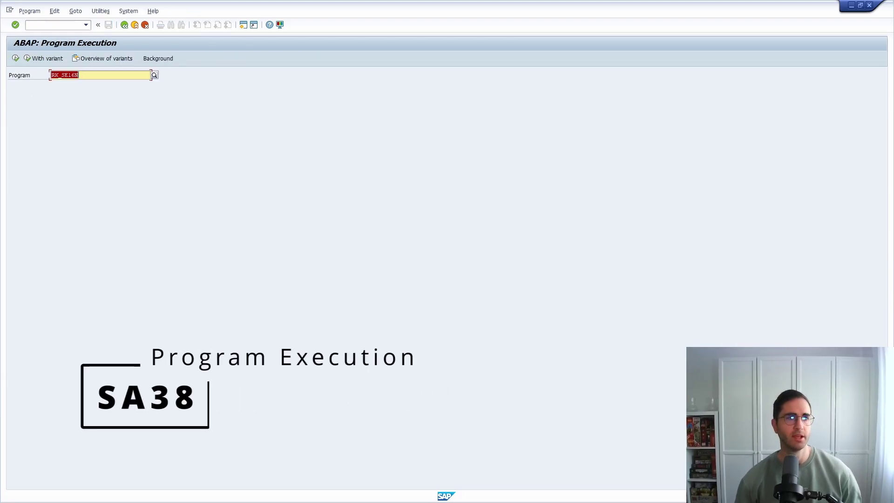
pyautogui.press('F8')
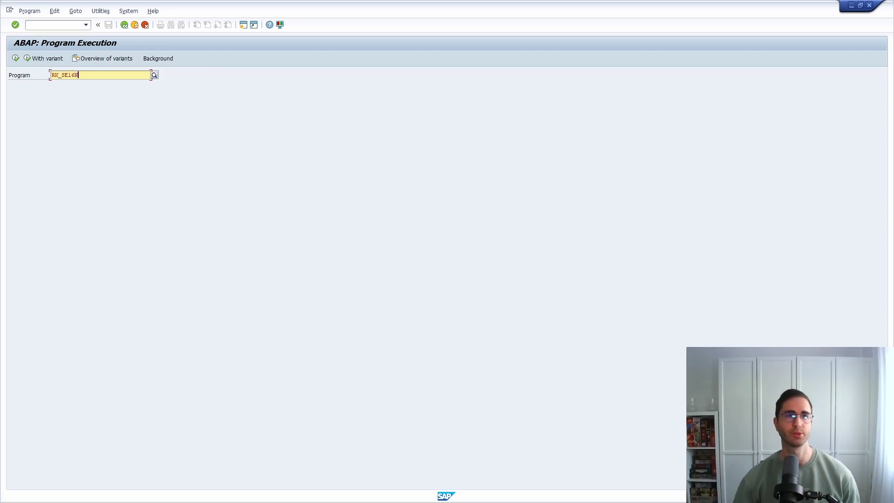
pyautogui.press('F8')
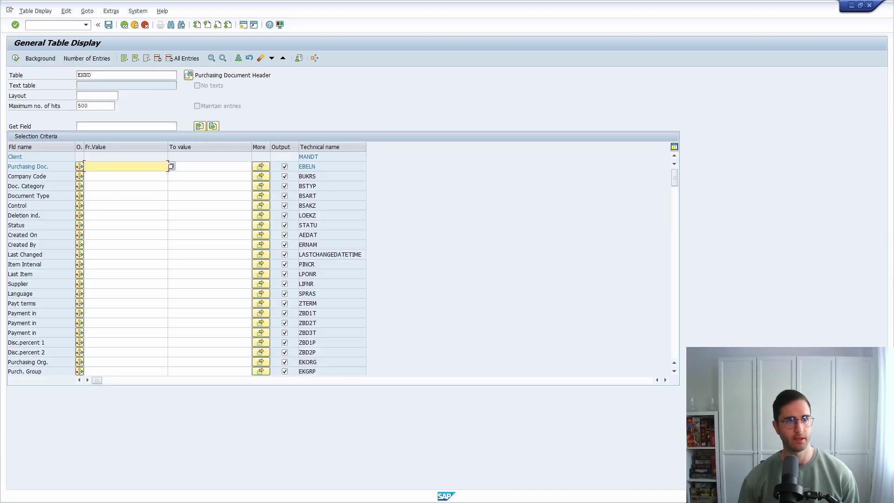
# Open the ABAP Editor (SE38) showing program RK_SE16N.
pyautogui.click(54, 26)
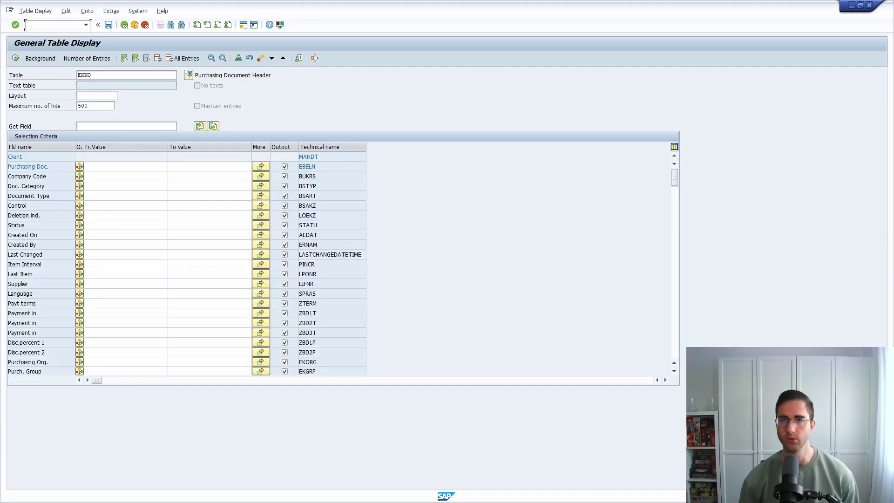
pyautogui.write('/nse38')
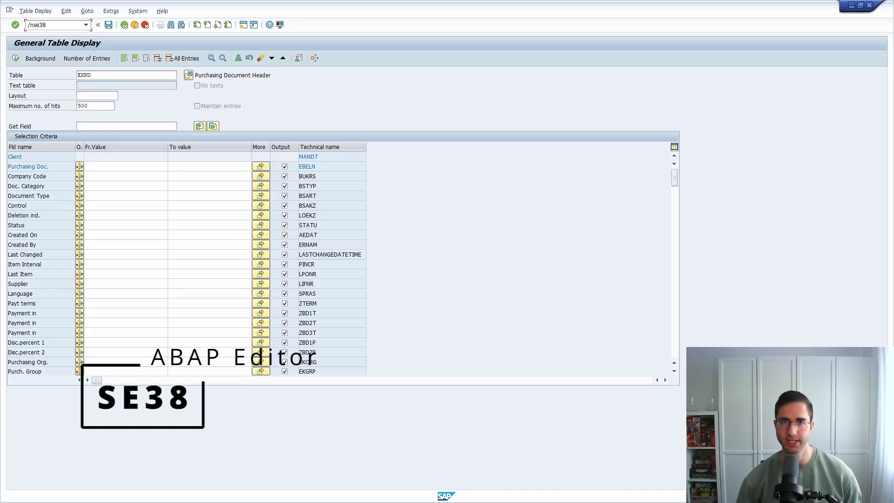
pyautogui.press('Return')
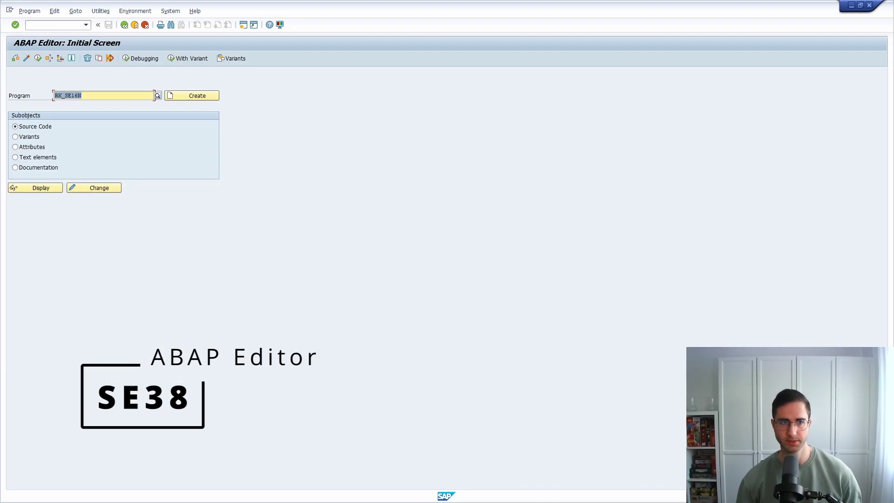
pyautogui.click(82, 96)
# Switch to ABAP Program Execution (SA38) with RK_SE16N in the program field.
pyautogui.click(53, 25)
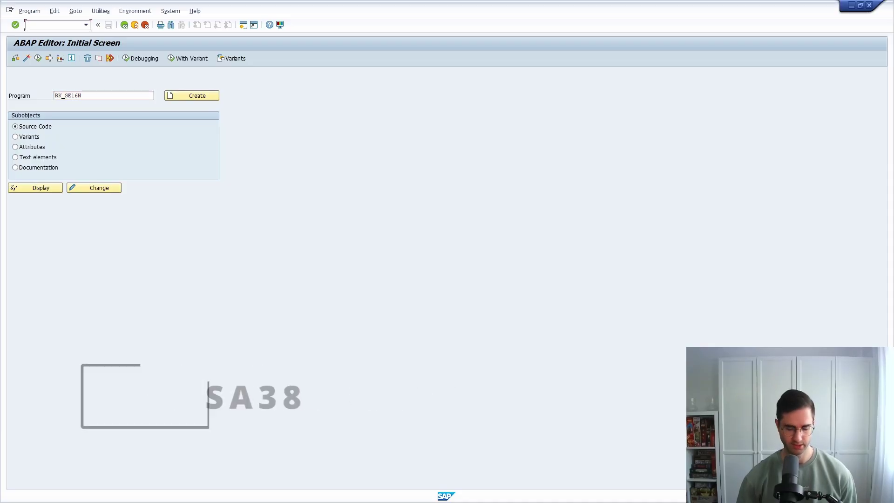
pyautogui.write('/nsa38')
pyautogui.press('Return')
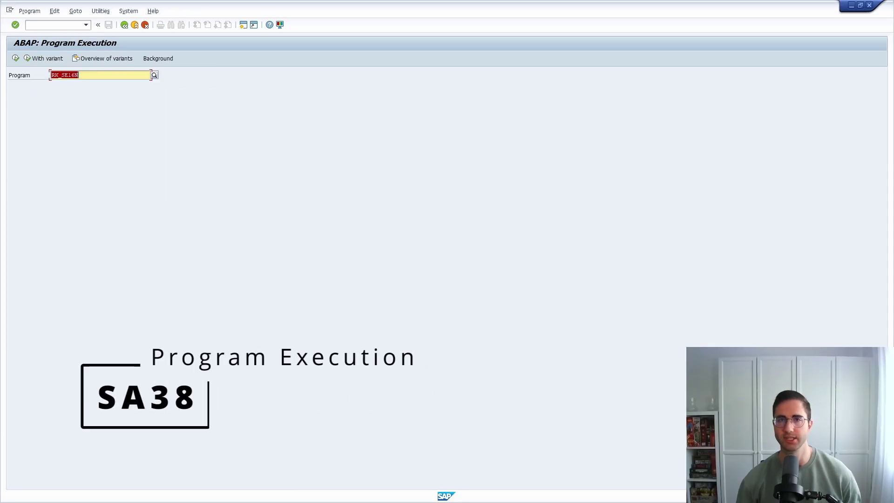
pyautogui.click(79, 75)
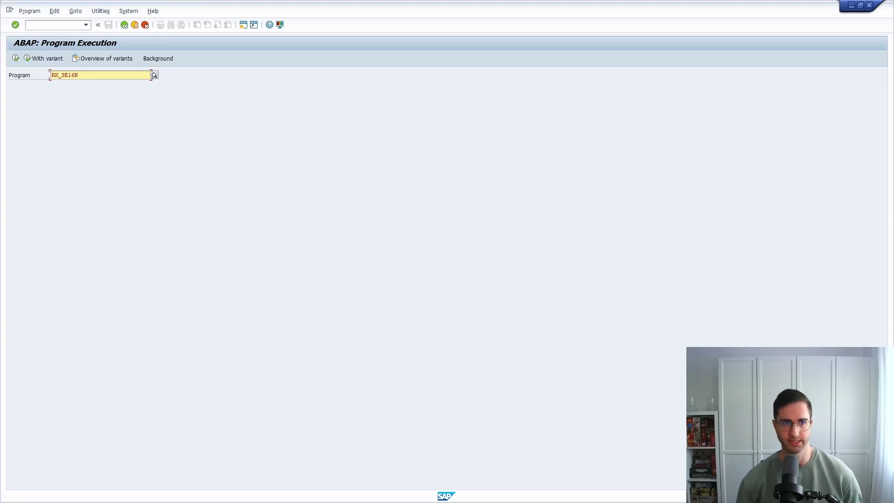
# Display transaction SE16N in SE93 and check that its program is RK_SE16N.
pyautogui.click(53, 25)
pyautogui.write('/nse93')
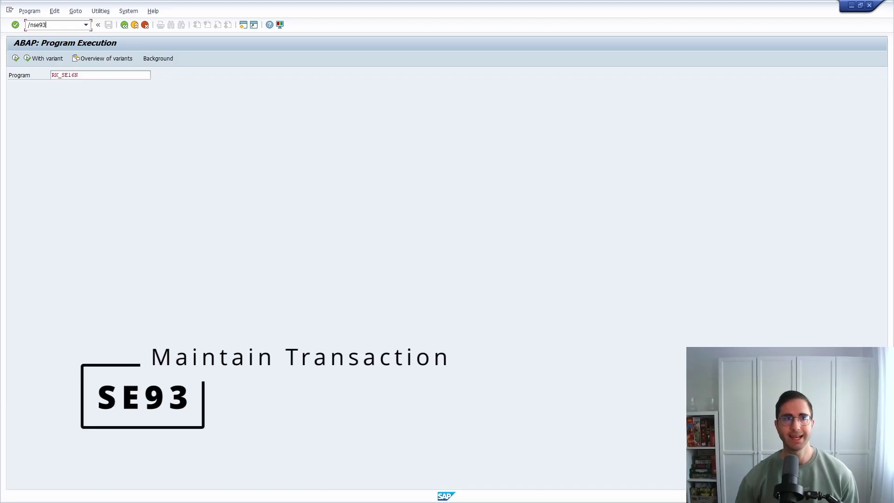
pyautogui.press('Return')
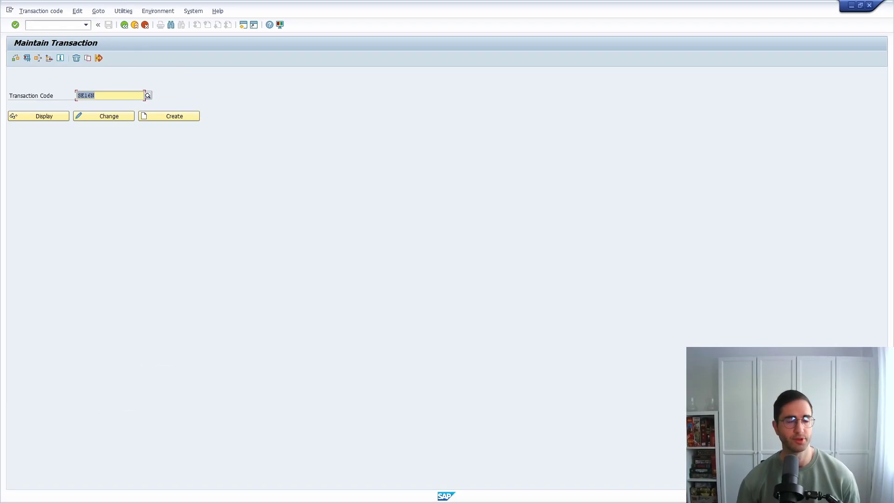
pyautogui.click(13, 116)
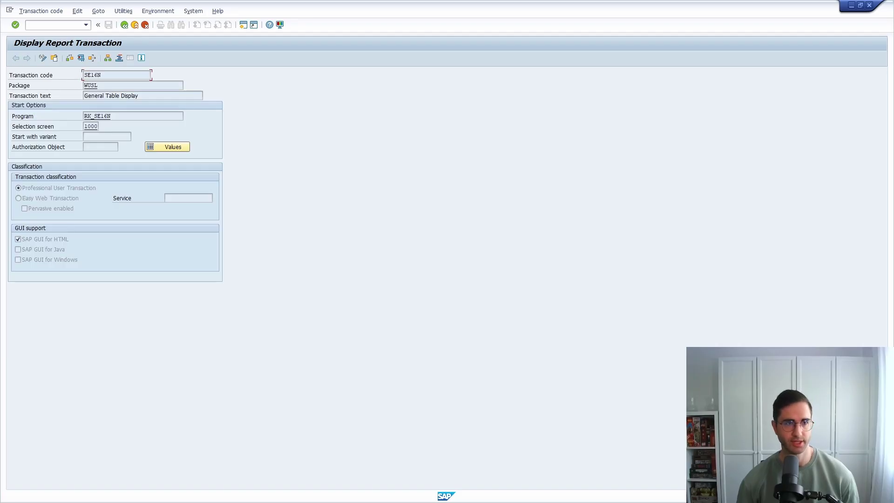
pyautogui.moveTo(113, 116); pyautogui.dragTo(84, 116)
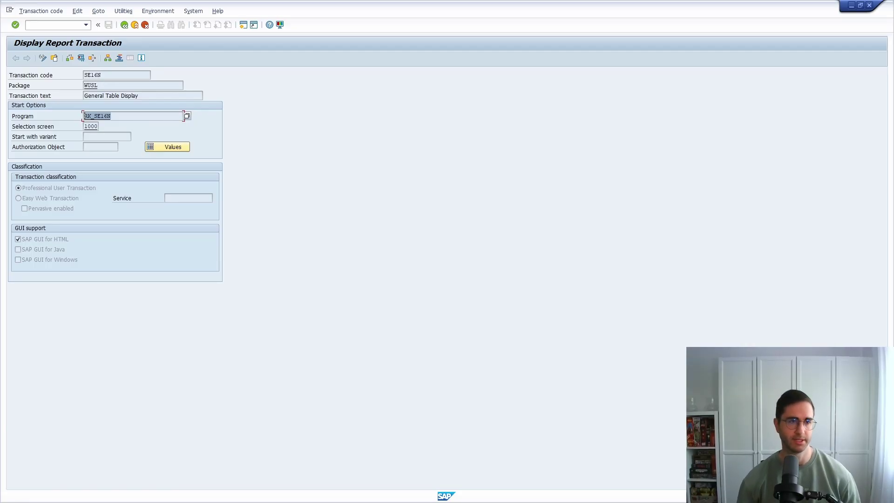
pyautogui.click(112, 116)
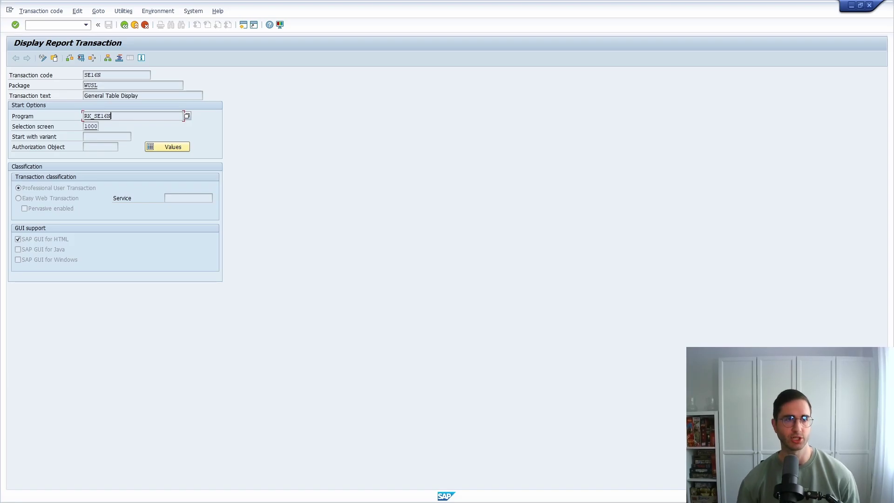
# Return to the SAP Easy Access main menu with /n.
pyautogui.click(51, 25)
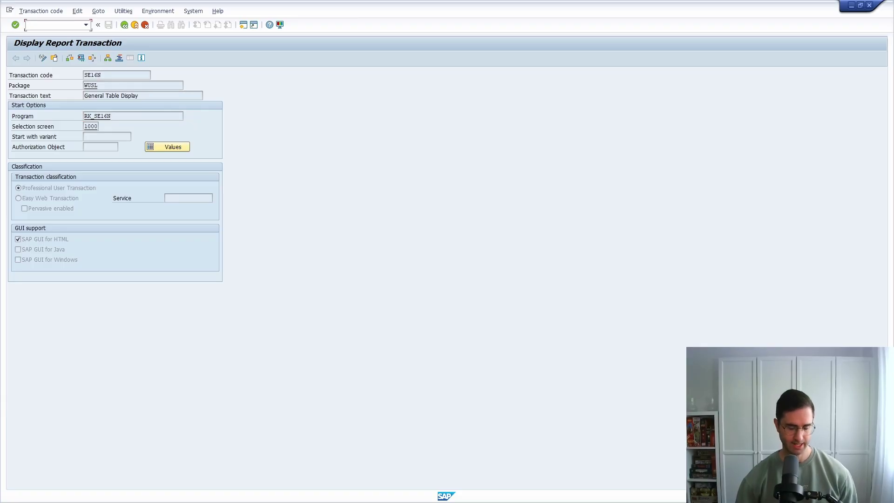
pyautogui.write('/n')
pyautogui.press('Return')
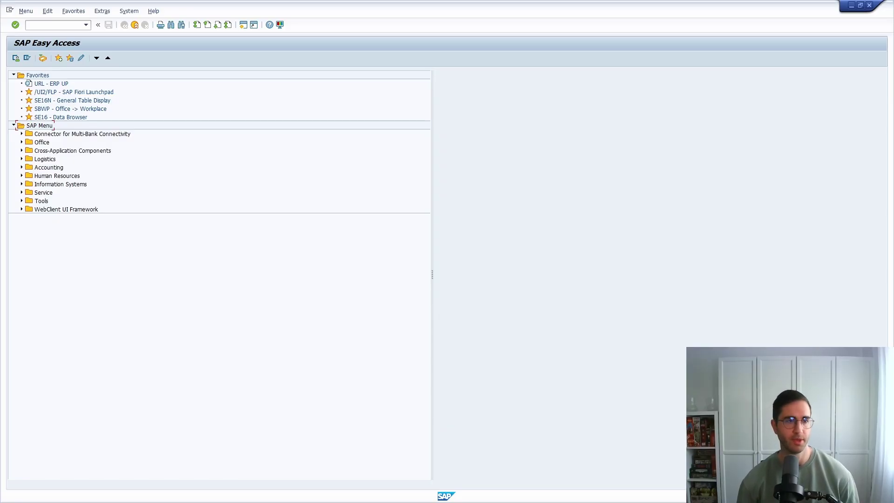
pyautogui.click(49, 25)
pyautogui.write('S000')
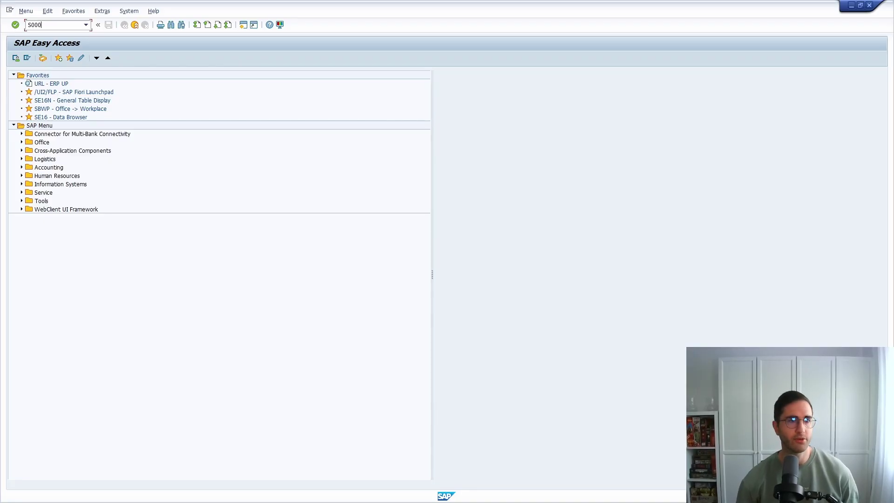
pyautogui.press('Return')
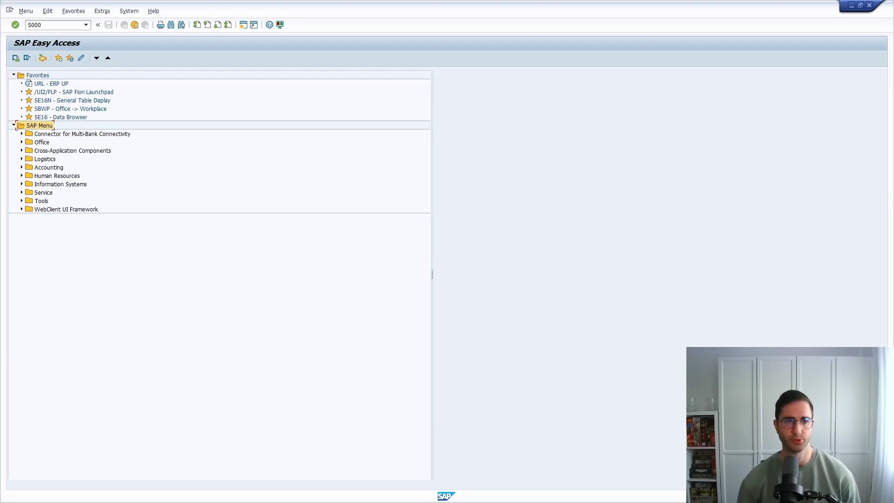
# Expand Accounting > Financial Accounting > General Ledger > Document Entry and highlight FB50.
pyautogui.click(21, 167)
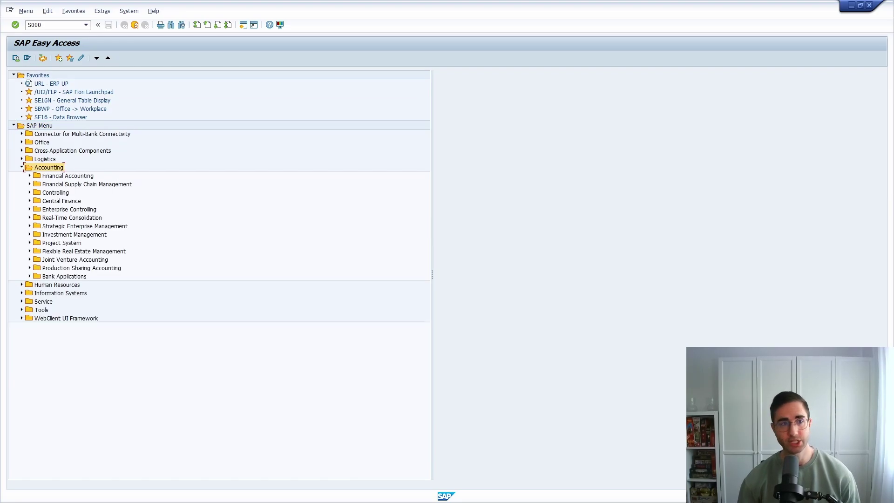
pyautogui.click(30, 176)
pyautogui.click(69, 184)
pyautogui.doubleClick(70, 185)
pyautogui.doubleClick(79, 193)
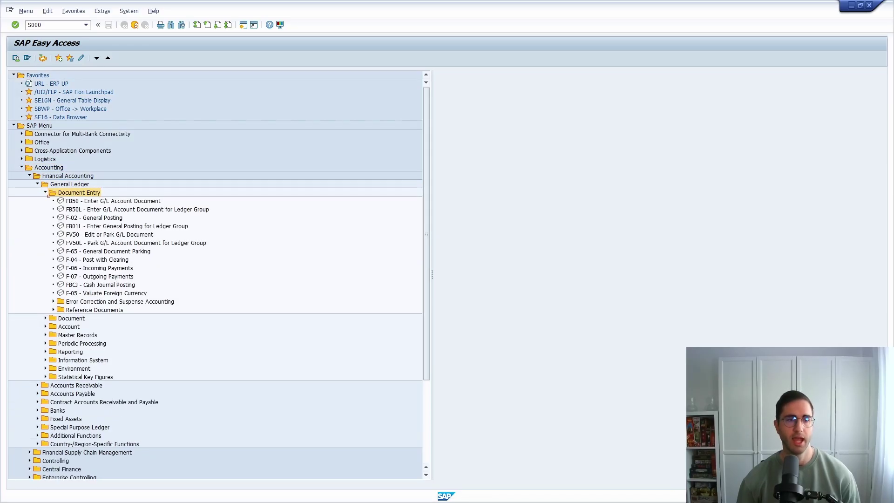
pyautogui.click(113, 201)
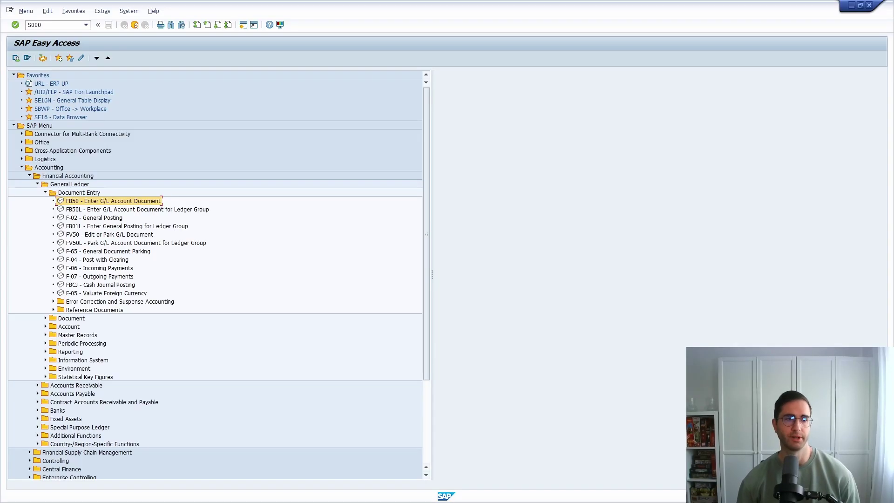
pyautogui.doubleClick(35, 25)
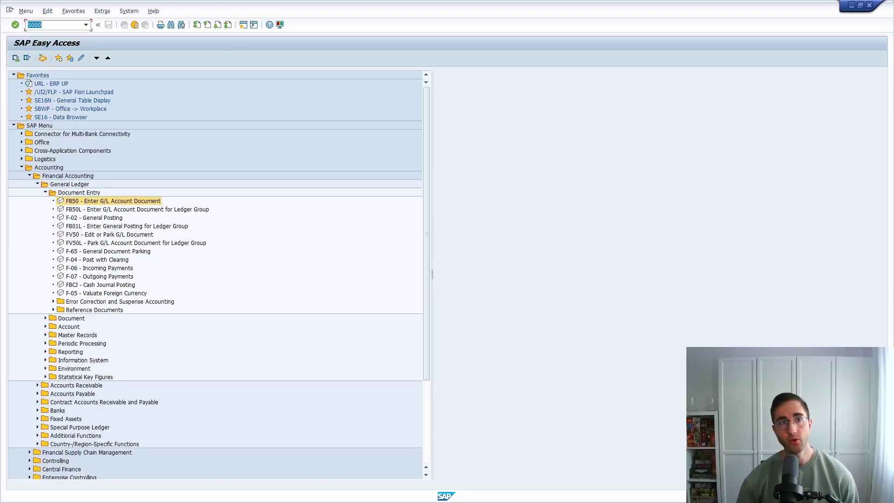
# Load area menu SAP1 from the command field.
pyautogui.write('SAP1')
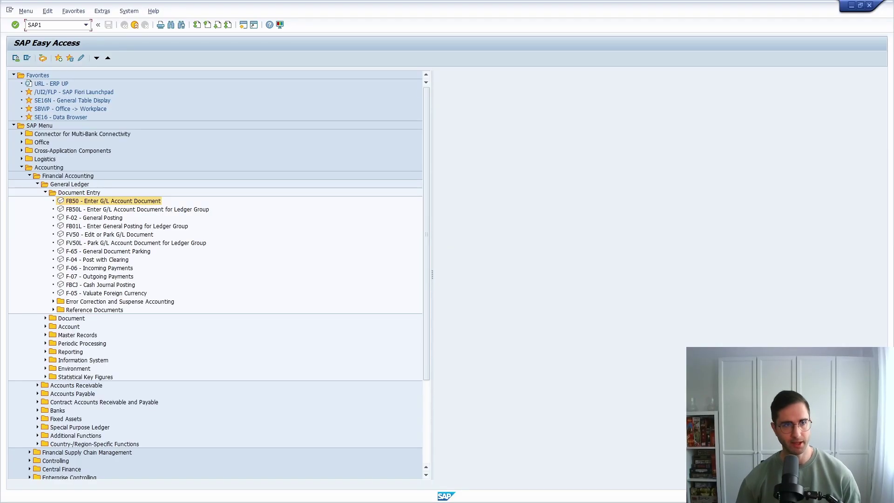
pyautogui.press('Return')
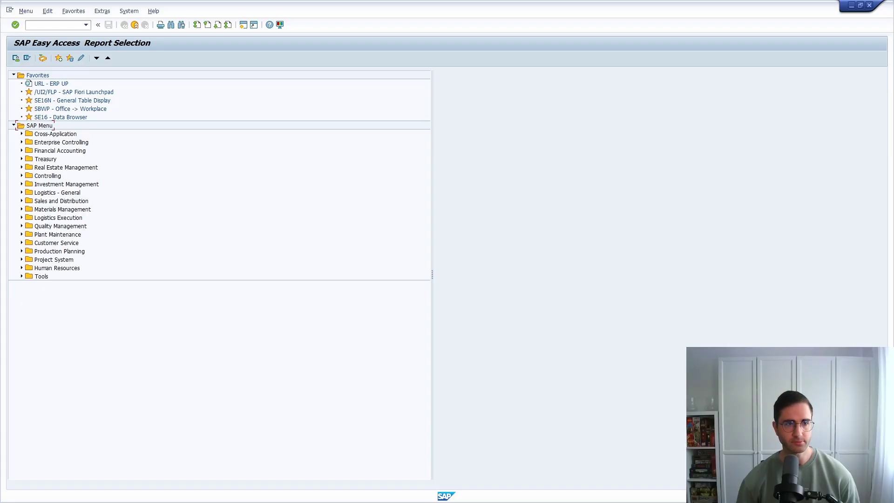
# Expand Financial Accounting > General Ledger Reports > Financial Statement / Cash Flow > General > Actual/Actual Comparisons.
pyautogui.click(60, 151)
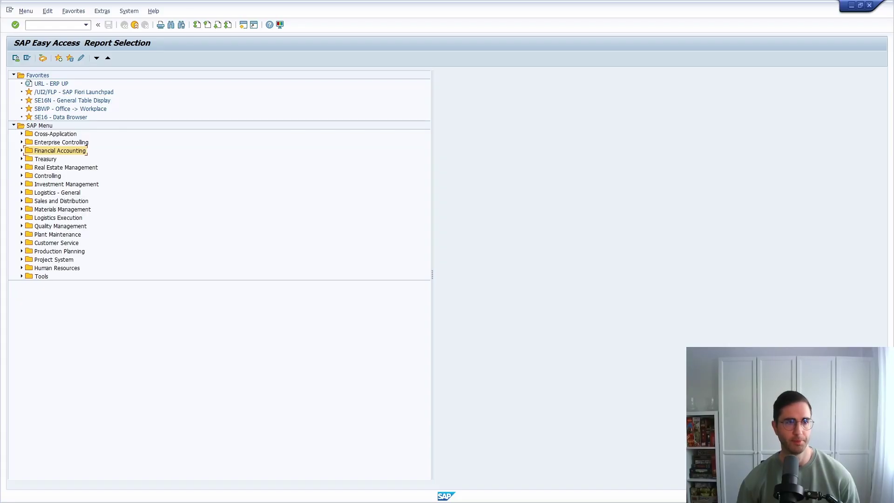
pyautogui.doubleClick(60, 151)
pyautogui.click(30, 159)
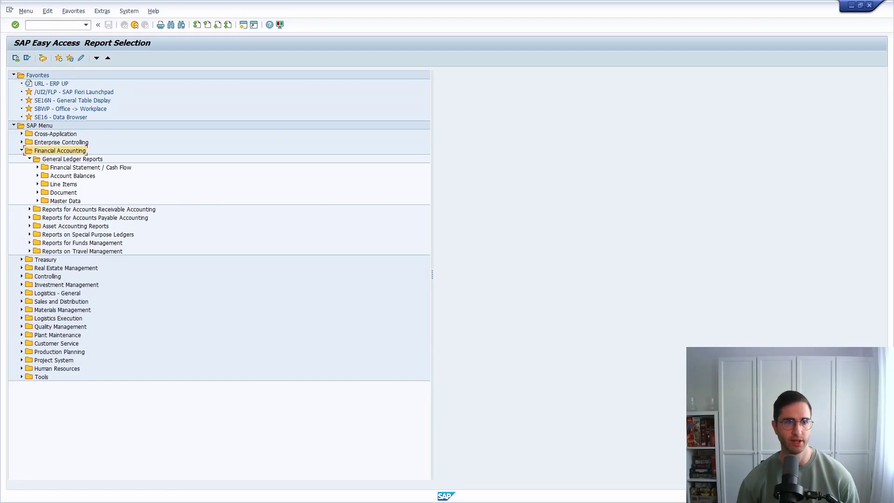
pyautogui.click(38, 167)
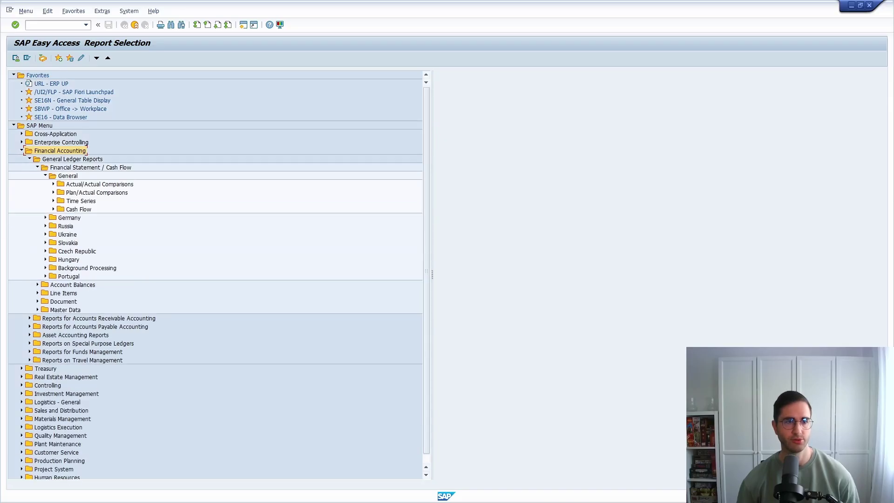
pyautogui.click(53, 184)
pyautogui.click(143, 192)
pyautogui.click(144, 201)
pyautogui.click(145, 209)
# Run S_ALR_87012249 Actual/Actual Comparison for Year, confirm the message, and go back.
pyautogui.doubleClick(143, 192)
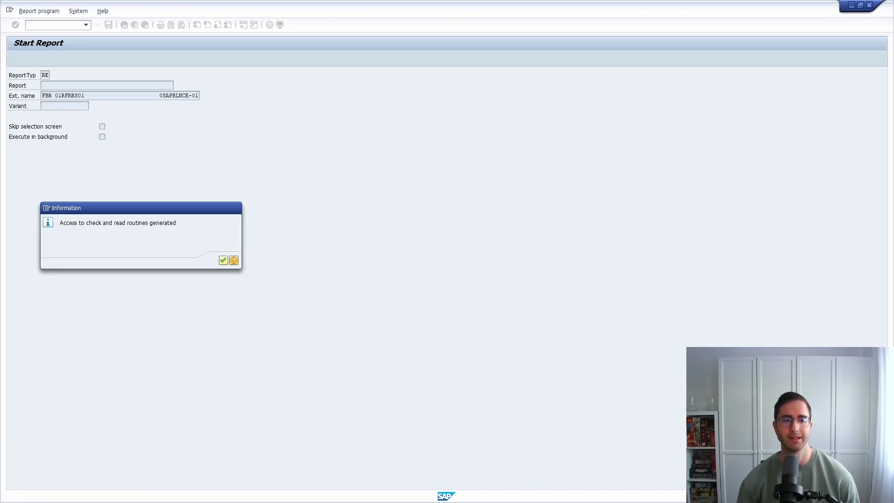
pyautogui.press('Return')
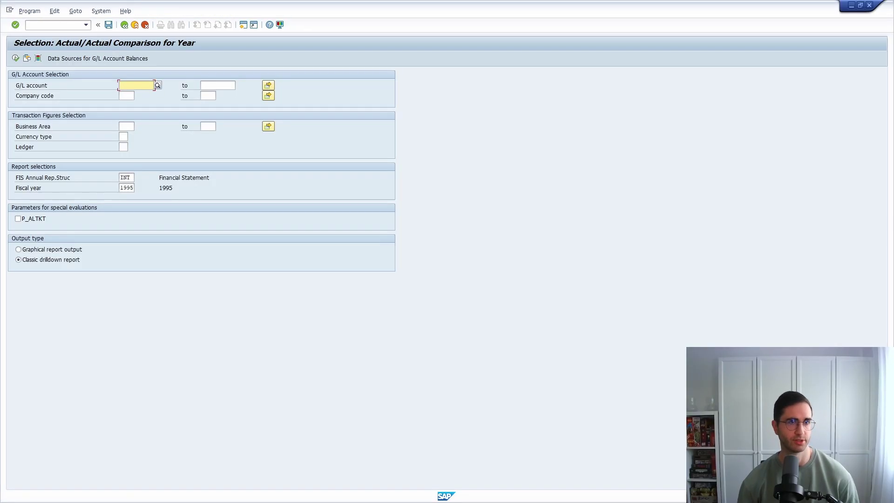
pyautogui.press('F3')
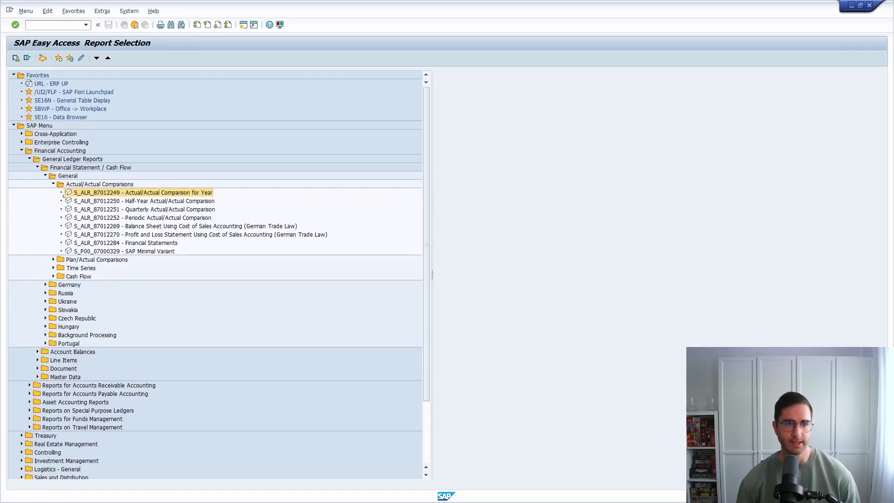
# Re-expand the comparisons folder and select report S_P00_07000329 (SAP Minimal Variant).
pyautogui.click(54, 184)
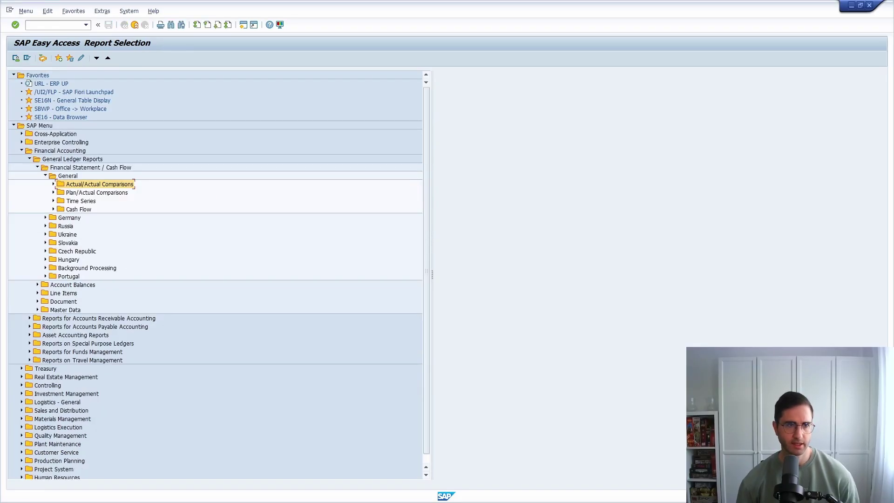
pyautogui.click(54, 184)
pyautogui.click(124, 251)
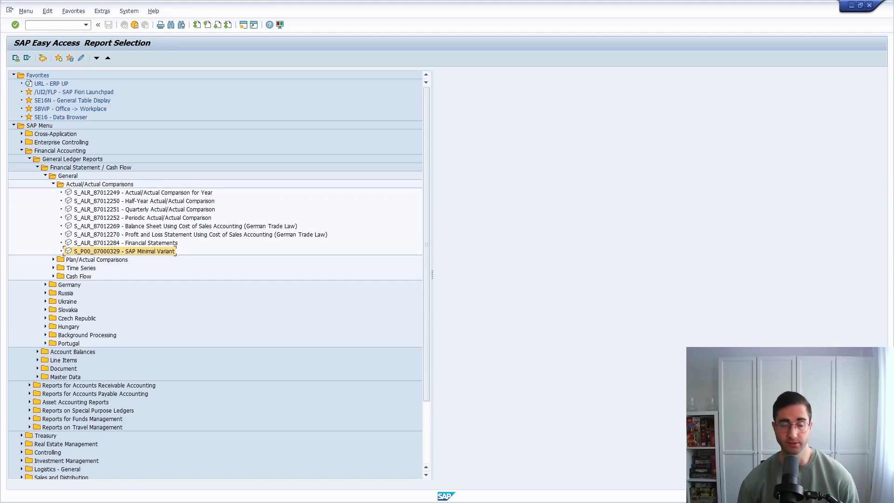
# Toggle Display Technical Names off and on in menu Settings, then close without changes.
pyautogui.click(102, 11)
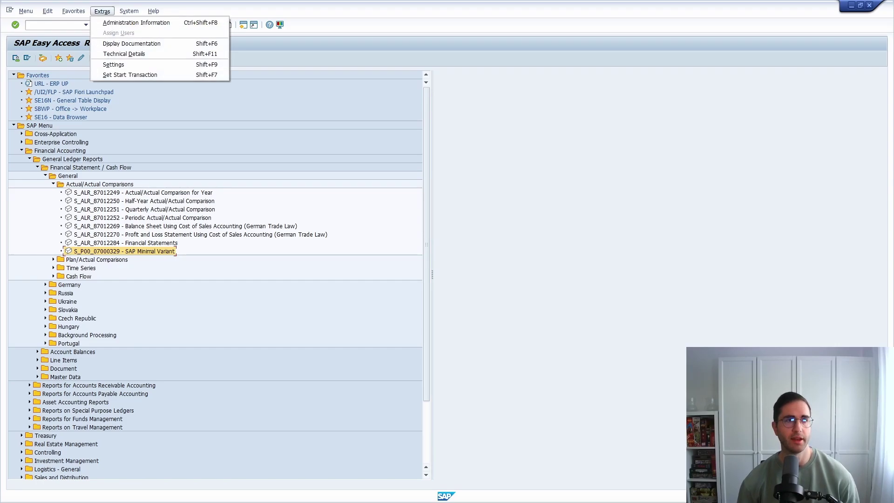
pyautogui.click(113, 64)
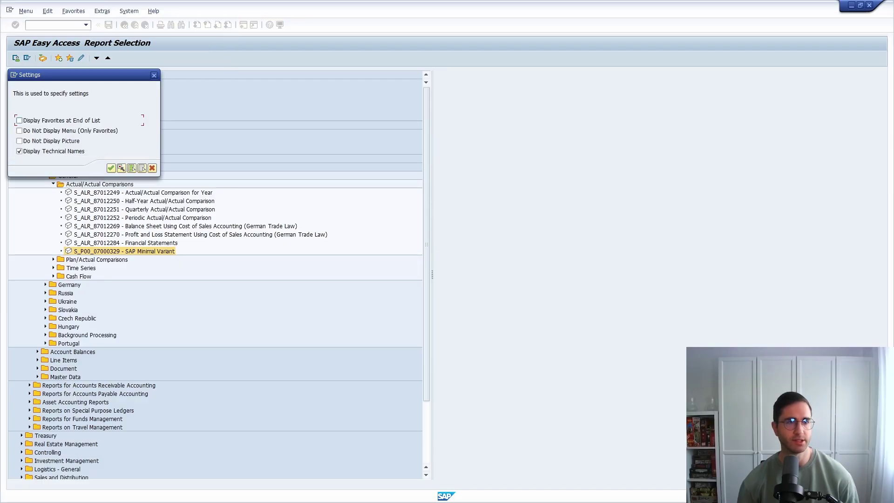
pyautogui.click(20, 151)
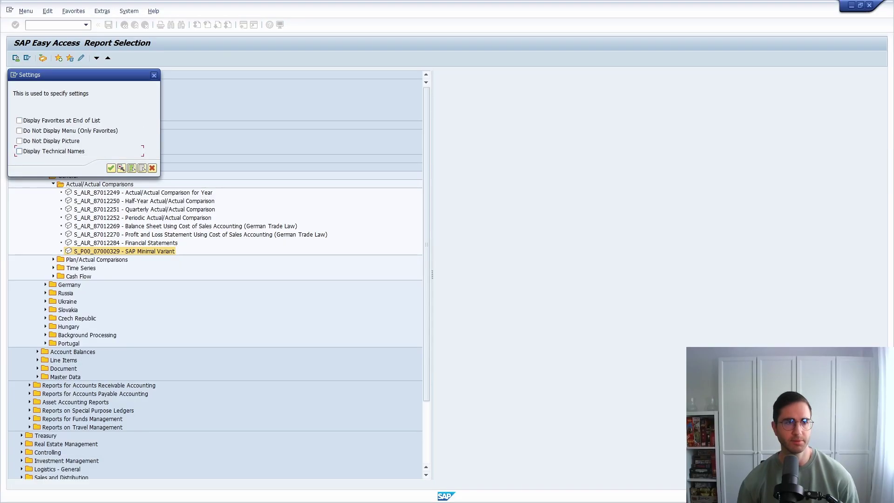
pyautogui.press('space')
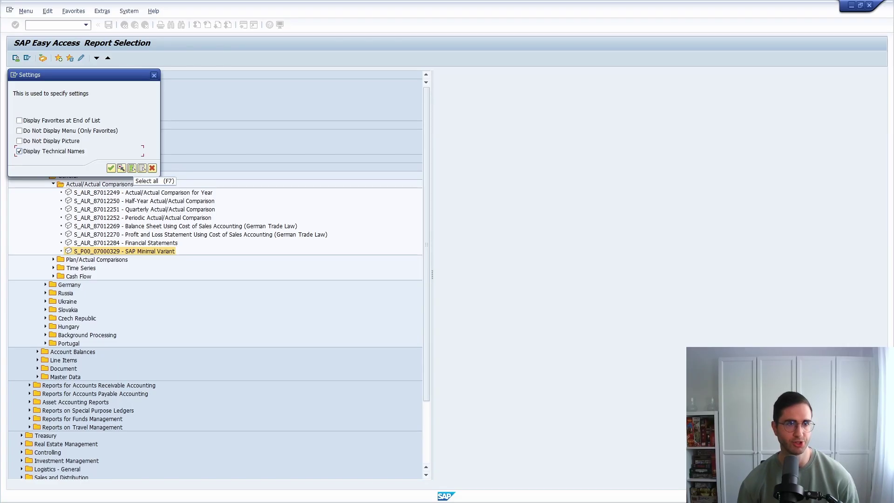
pyautogui.click(154, 75)
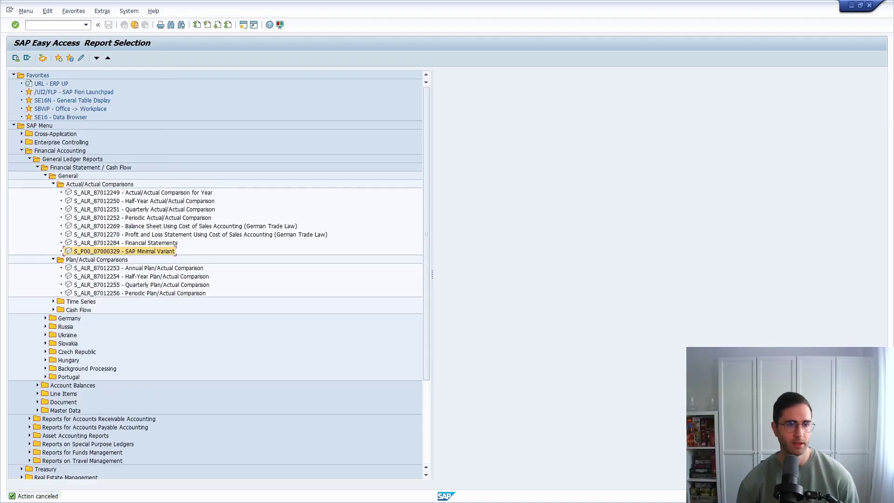
# Collapse Plan/Actual Comparisons and switch back to area menu S000.
pyautogui.click(53, 260)
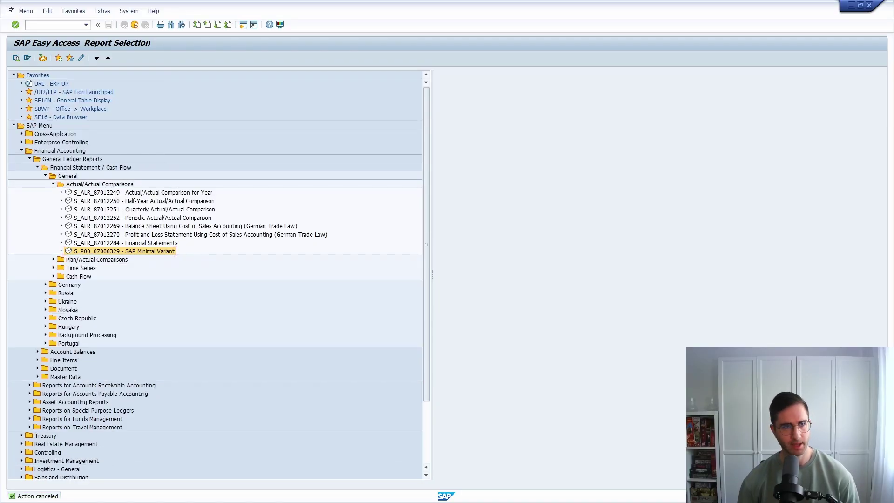
pyautogui.write('S000')
pyautogui.press('Return')
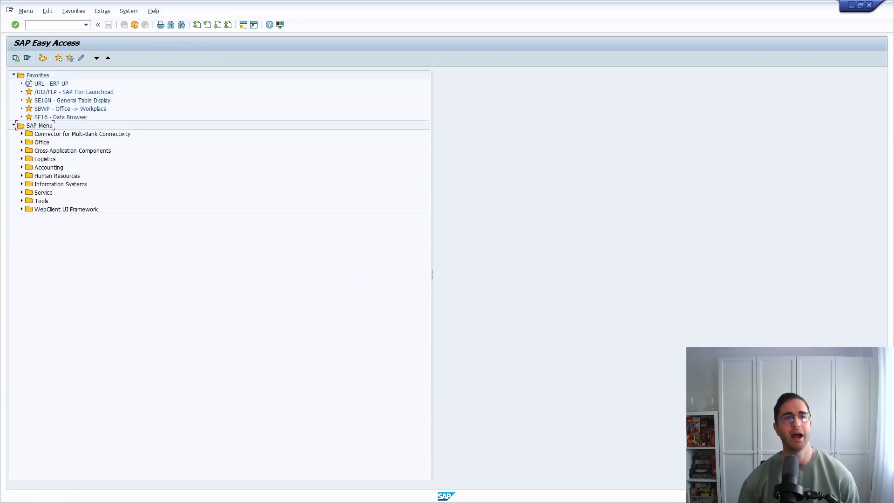